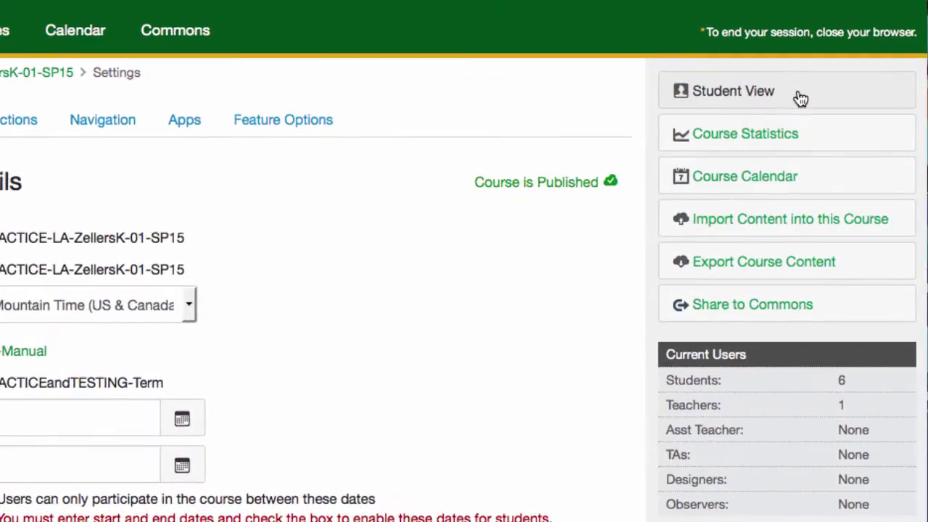
# Switch the practice course to Student View
pyautogui.click(799, 95)
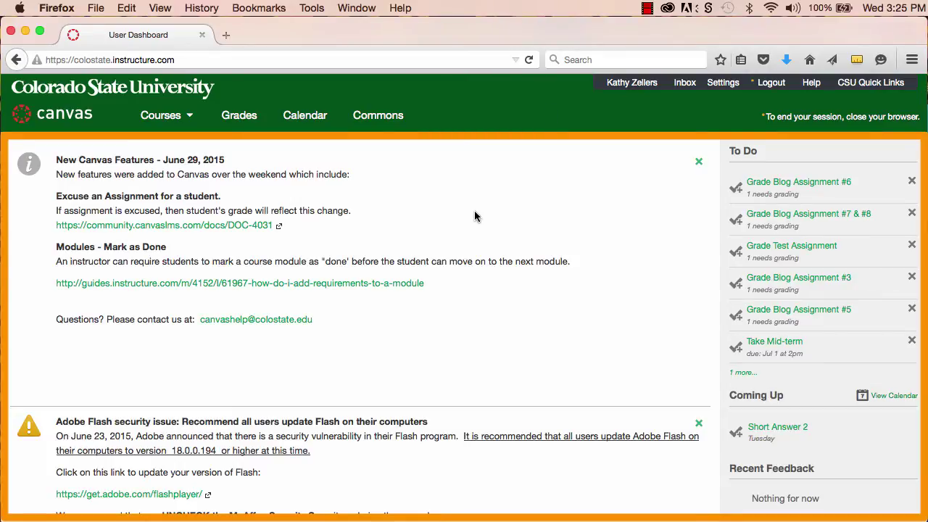
# Review the dashboard's announcements, the Recent Activity section and the To Do list of items to grade
pyautogui.scroll(-10, 475, 212)
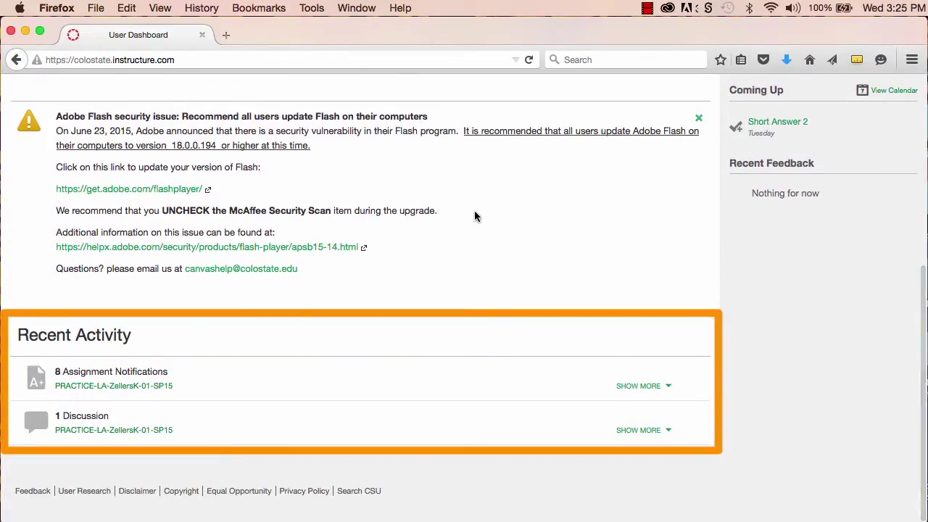
pyautogui.scroll(6, 475, 217)
pyautogui.scroll(4, 475, 214)
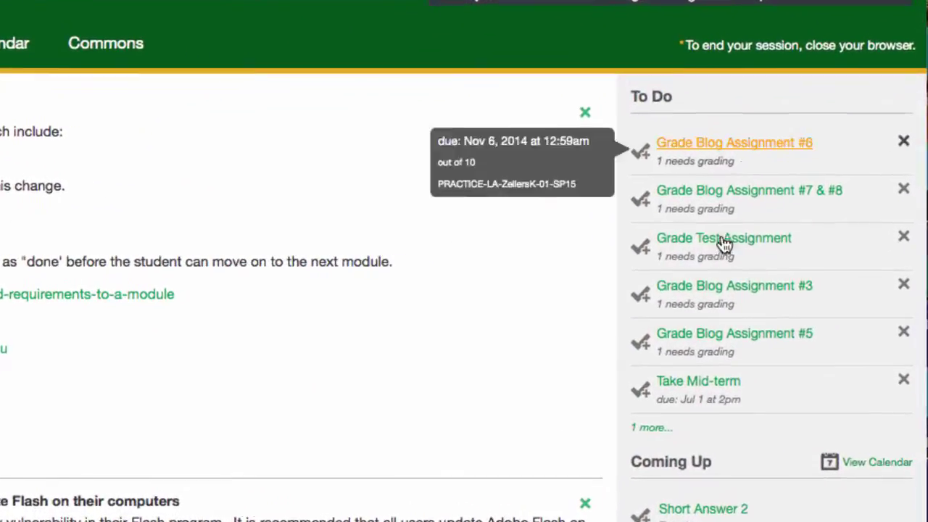
pyautogui.scroll(-1, 730, 307)
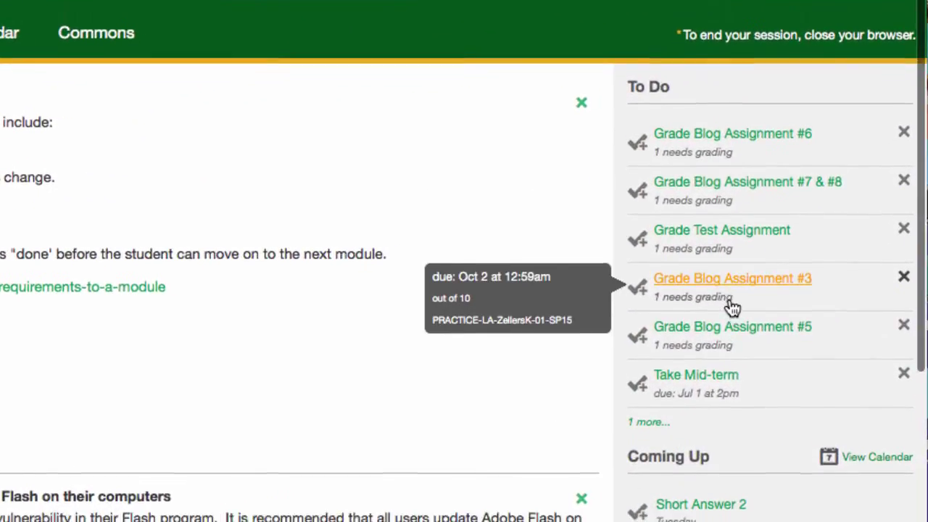
pyautogui.scroll(1, 730, 307)
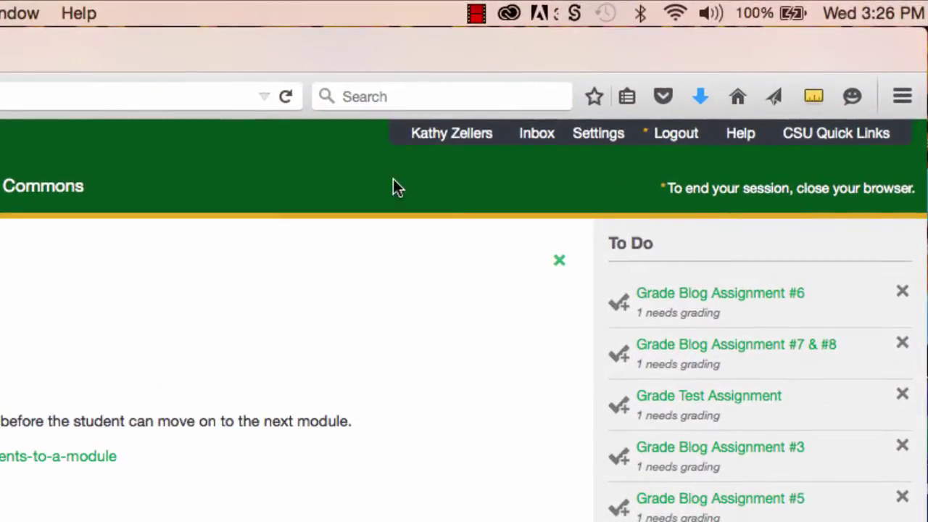
# Open the account's personal settings and review the registered ways to contact
pyautogui.click(451, 138)
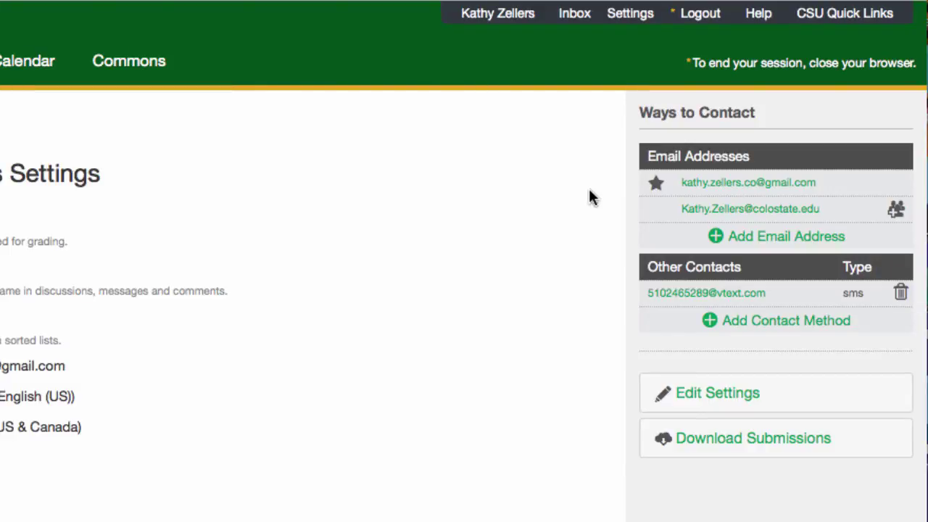
pyautogui.moveTo(655, 221)
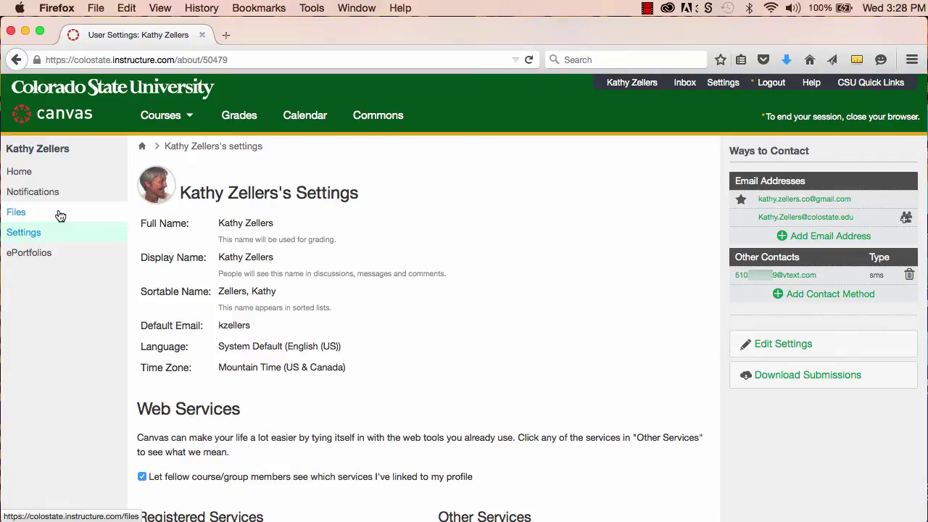
# Open the notification preferences and examine the frequency options for each activity and contact method
pyautogui.click(67, 192)
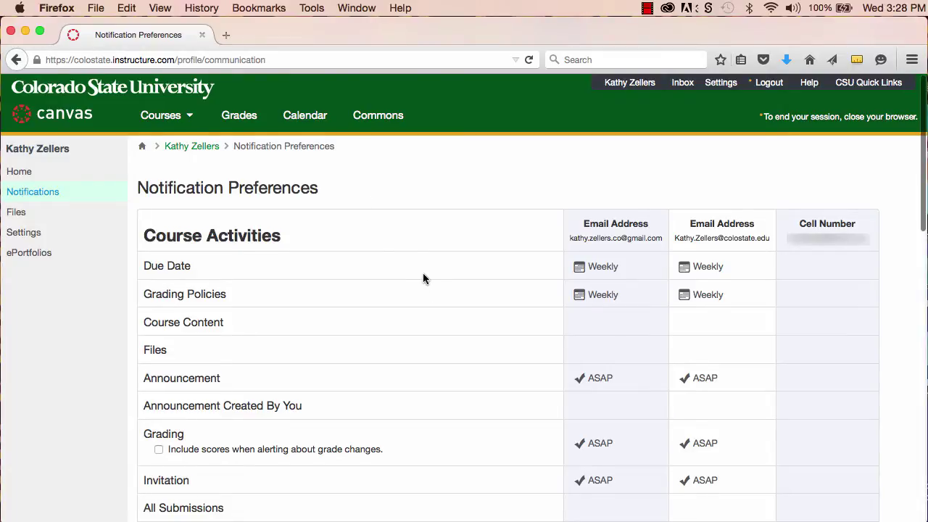
pyautogui.scroll(-2, 424, 279)
pyautogui.scroll(-5, 424, 278)
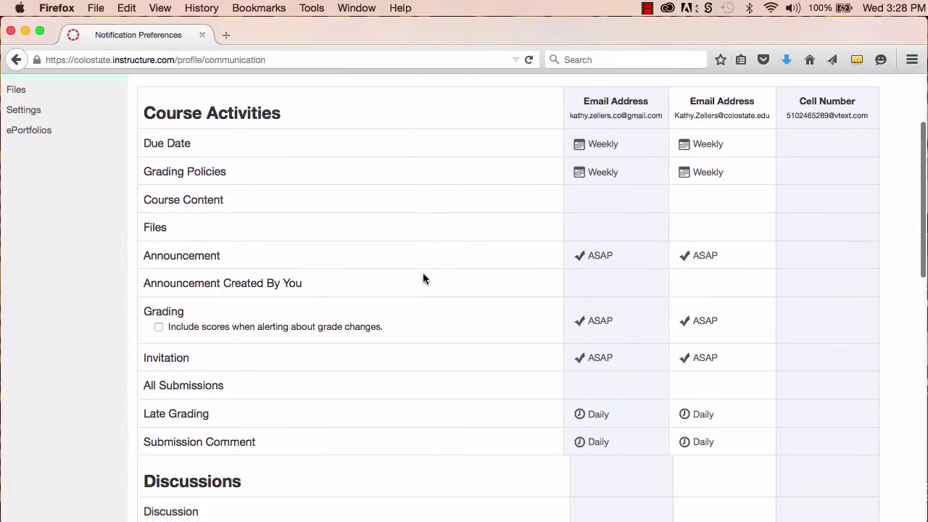
pyautogui.scroll(-10, 424, 278)
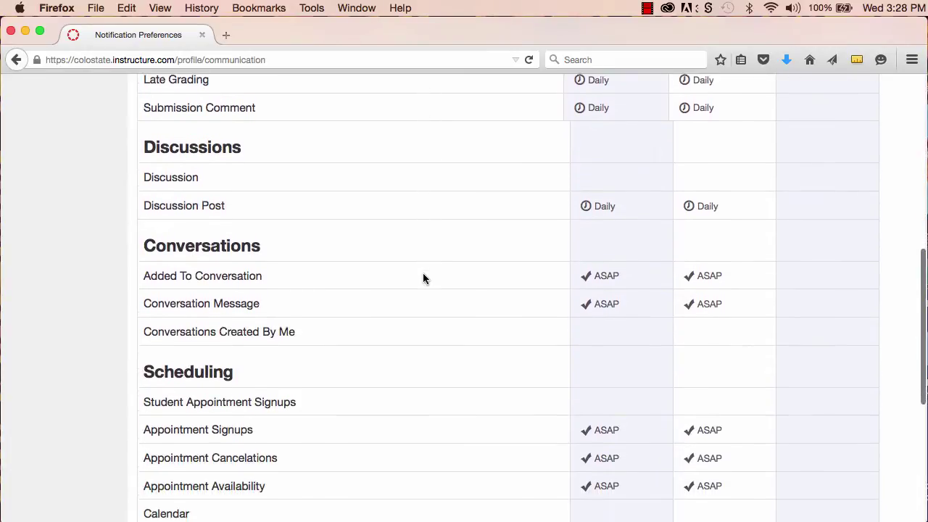
pyautogui.scroll(-2, 424, 279)
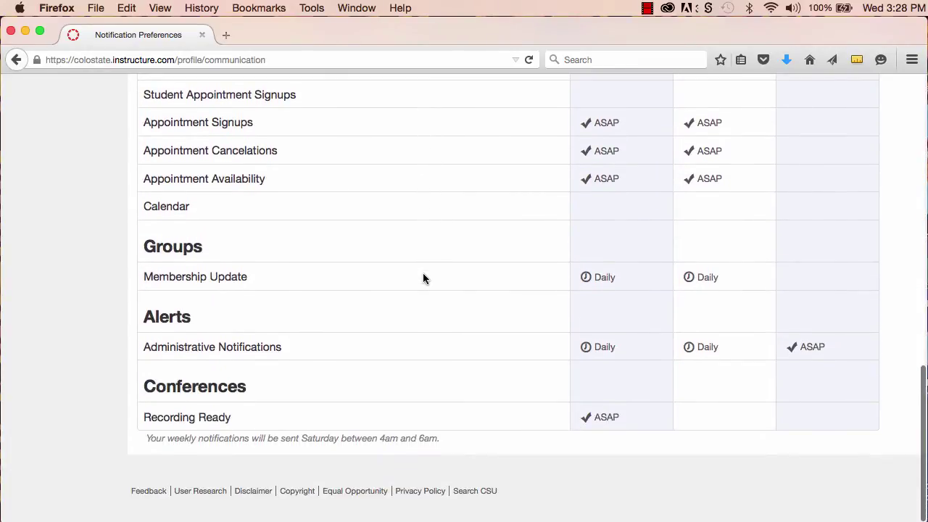
pyautogui.scroll(10, 424, 278)
pyautogui.scroll(5, 422, 272)
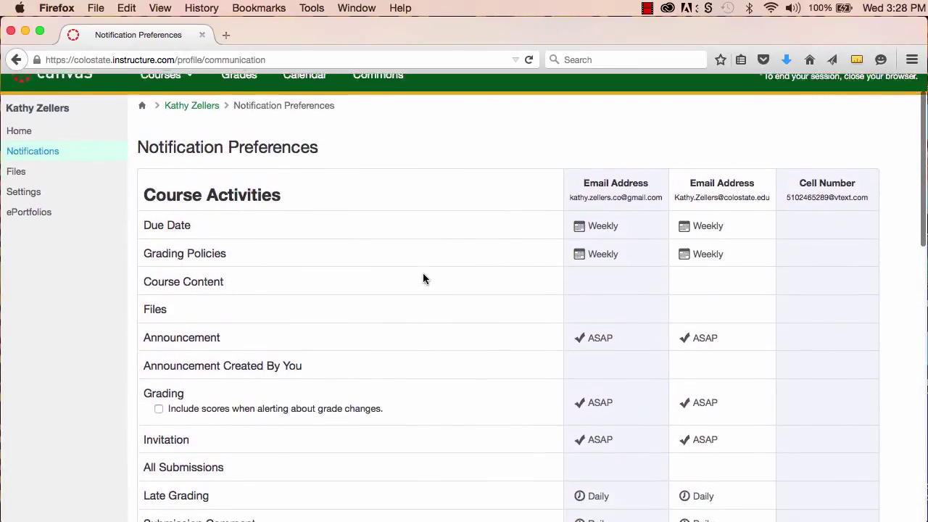
pyautogui.moveTo(566, 297)
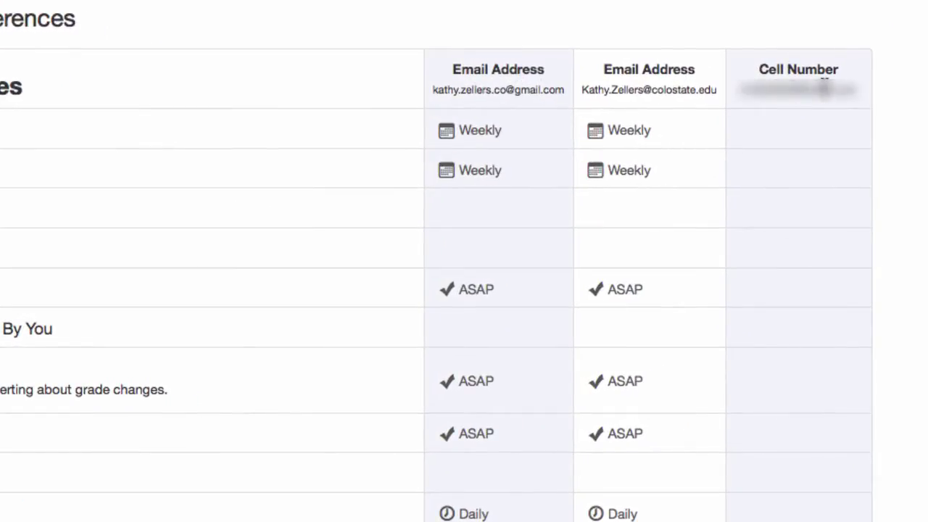
pyautogui.moveTo(516, 220)
pyautogui.moveTo(445, 248)
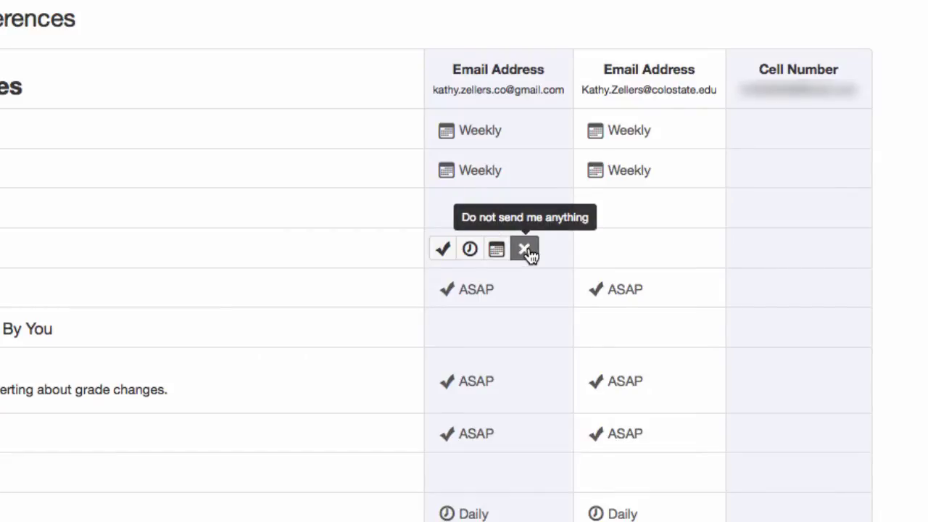
# Set Administrative Notifications for the cell number to ASAP
pyautogui.scroll(-10, 528, 251)
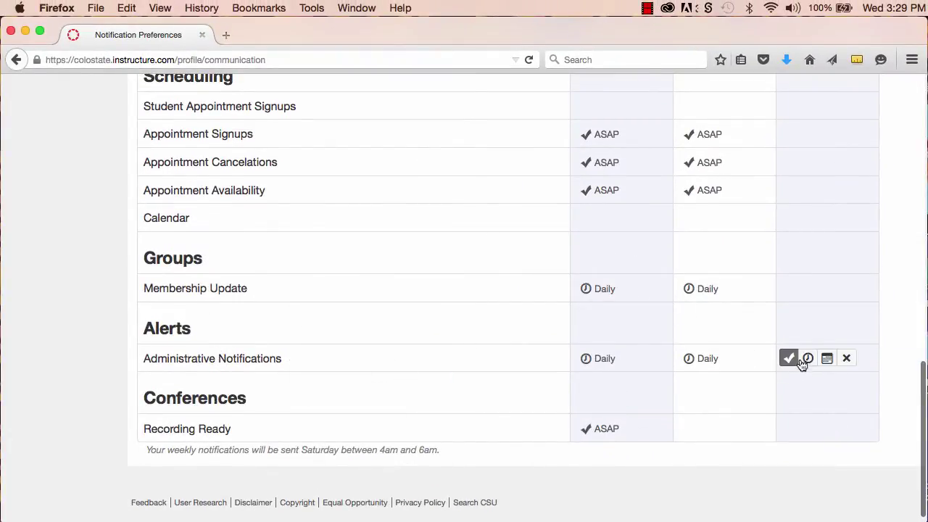
pyautogui.click(793, 360)
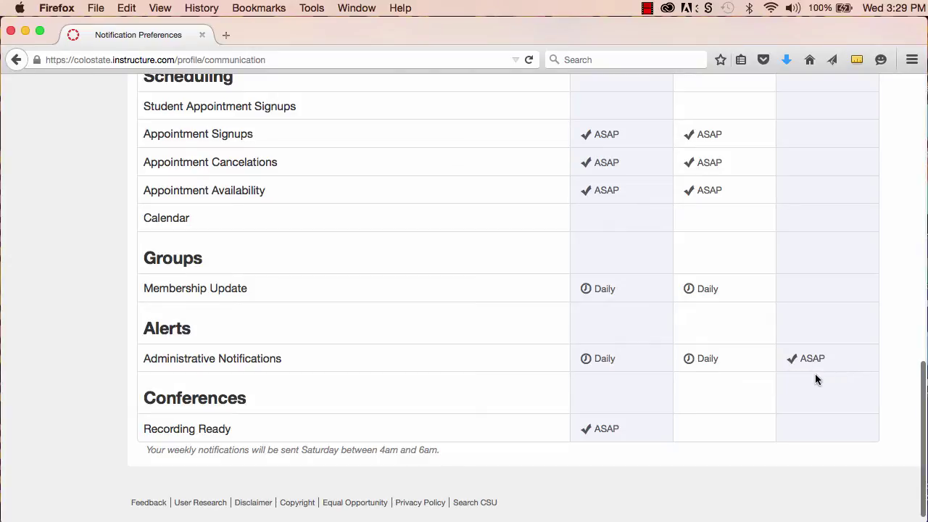
pyautogui.scroll(15, 817, 377)
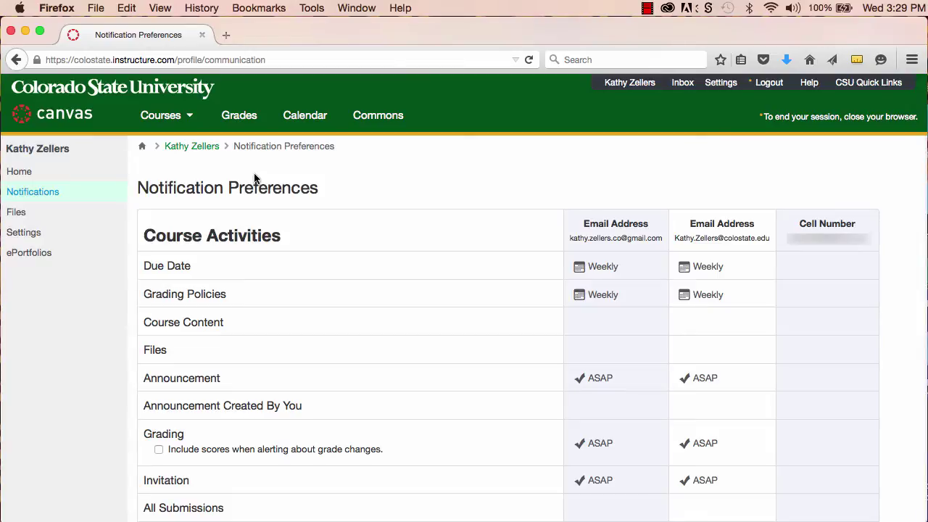
# Open the inbox and view the "Test attachements" conversation with its attached files
pyautogui.click(680, 85)
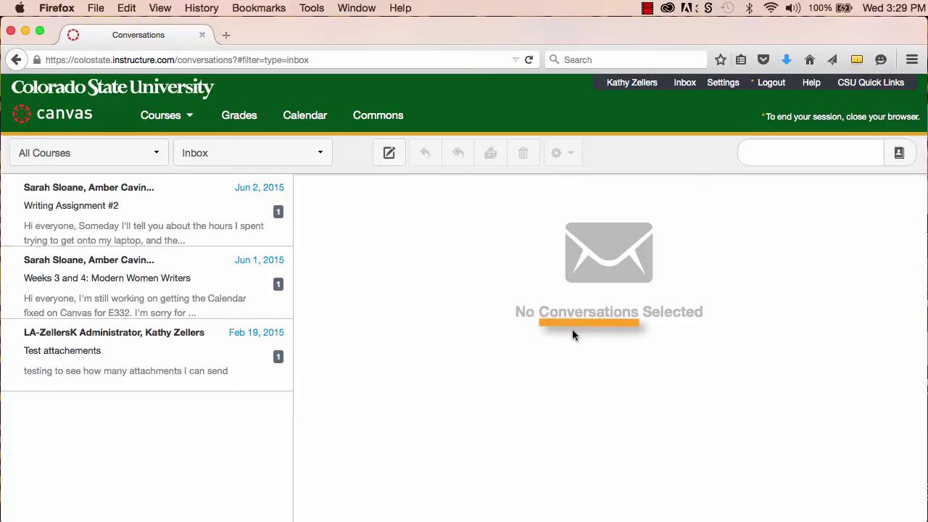
pyautogui.click(139, 337)
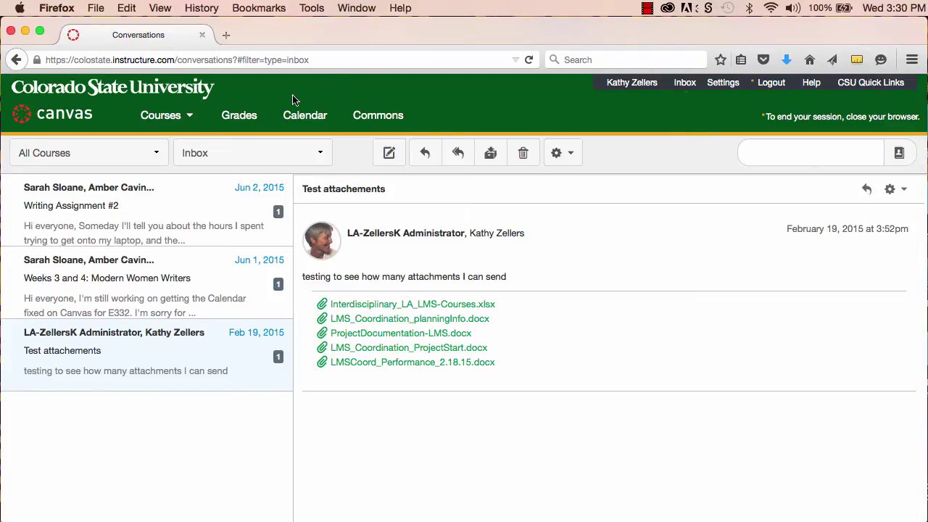
# Open the overall grades page and review the lists of courses being taken and taught
pyautogui.click(242, 117)
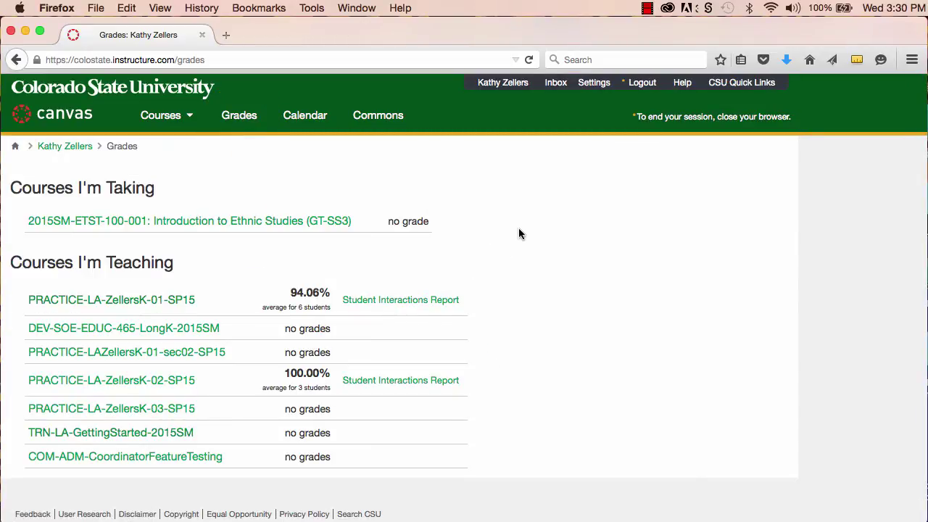
pyautogui.scroll(-1, 519, 233)
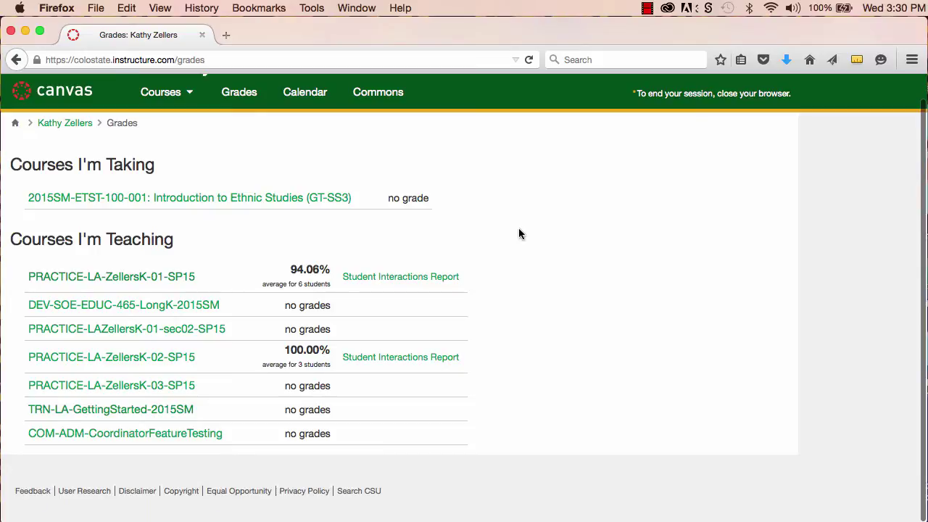
pyautogui.scroll(1, 518, 233)
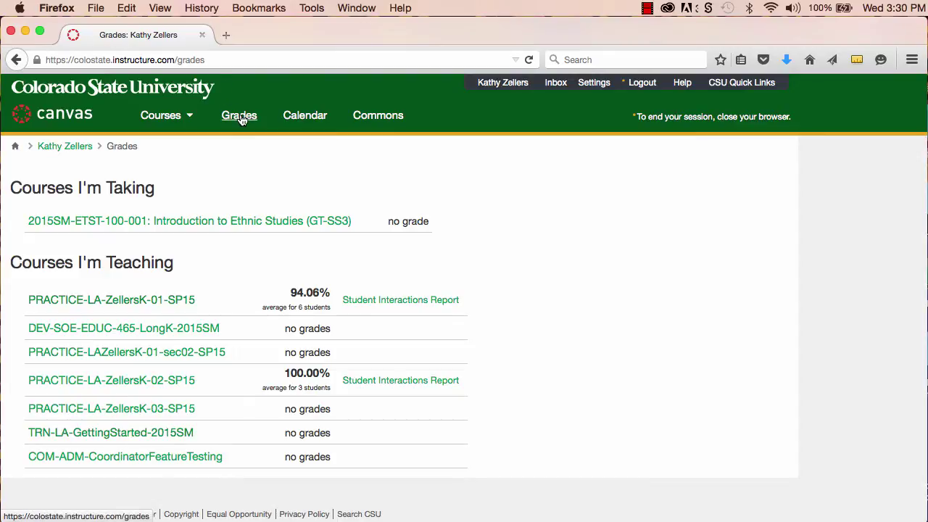
# Open the calendar and hide the 2015SM-ETST-100-001, COM-ADM-CoordinatorFeatureTesting, DEV-SOE-EDUC-465, practice 01-SP15 and practice 02-SP15 course calendars
pyautogui.click(314, 116)
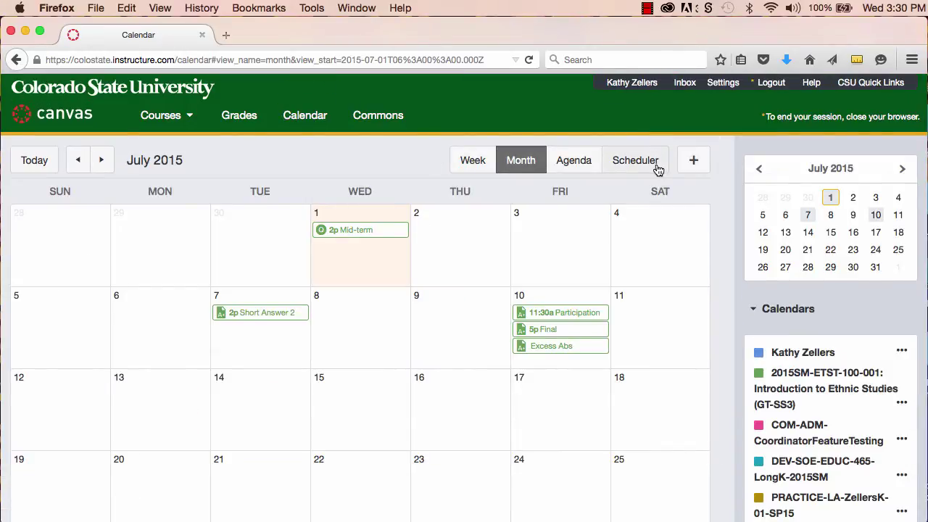
pyautogui.click(759, 374)
pyautogui.click(760, 426)
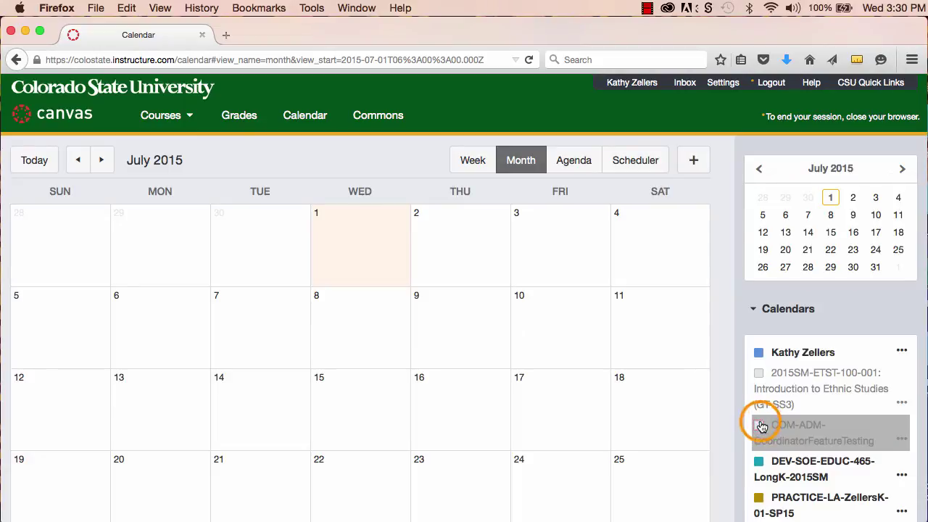
pyautogui.click(760, 463)
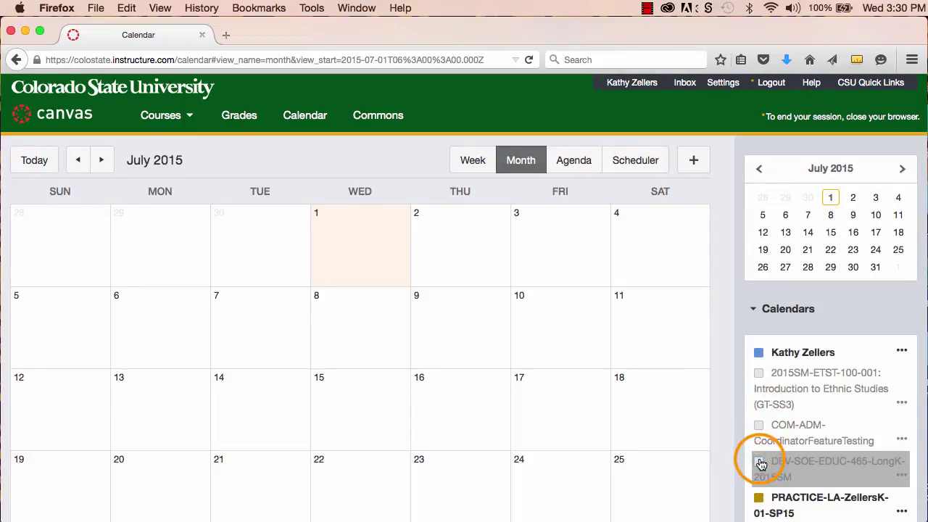
pyautogui.click(759, 499)
pyautogui.scroll(-2, 798, 485)
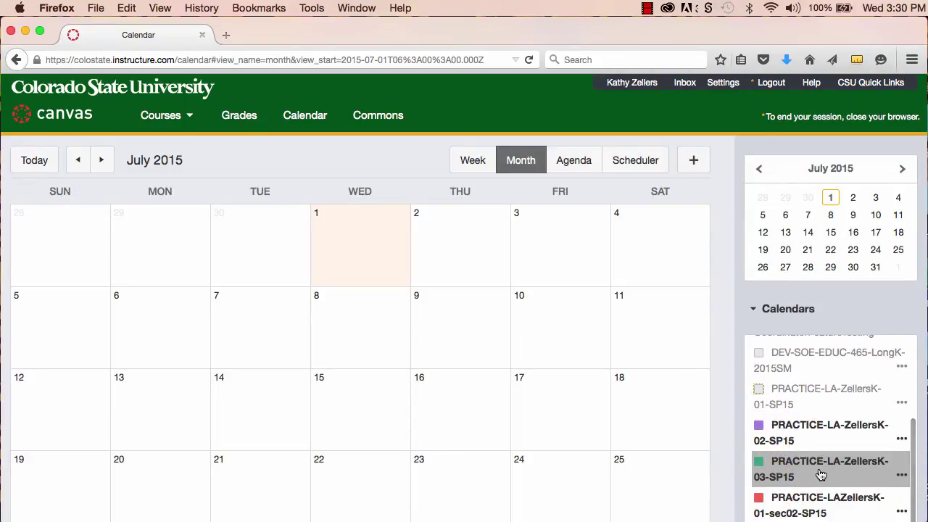
pyautogui.click(760, 427)
pyautogui.scroll(-3, 759, 427)
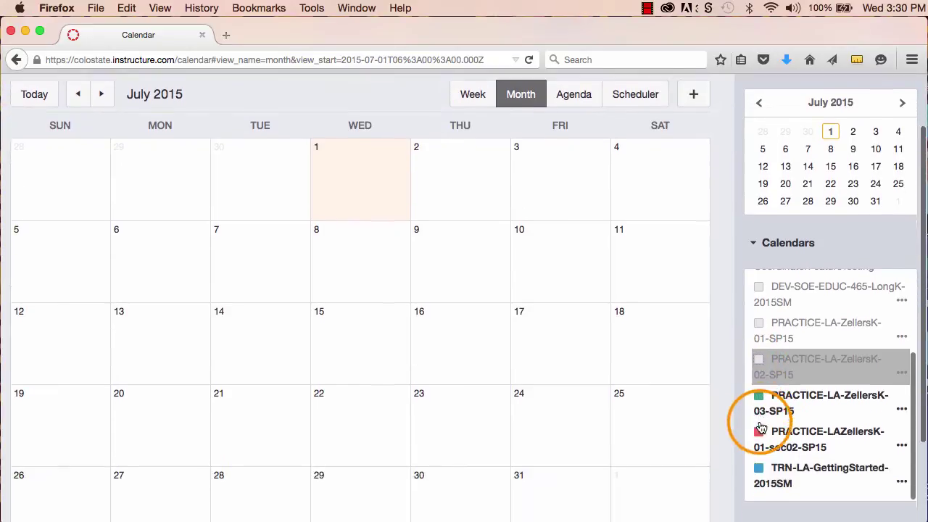
# Look through the list of course calendars and the month view down to Undated items and Calendar Feed
pyautogui.scroll(3, 760, 427)
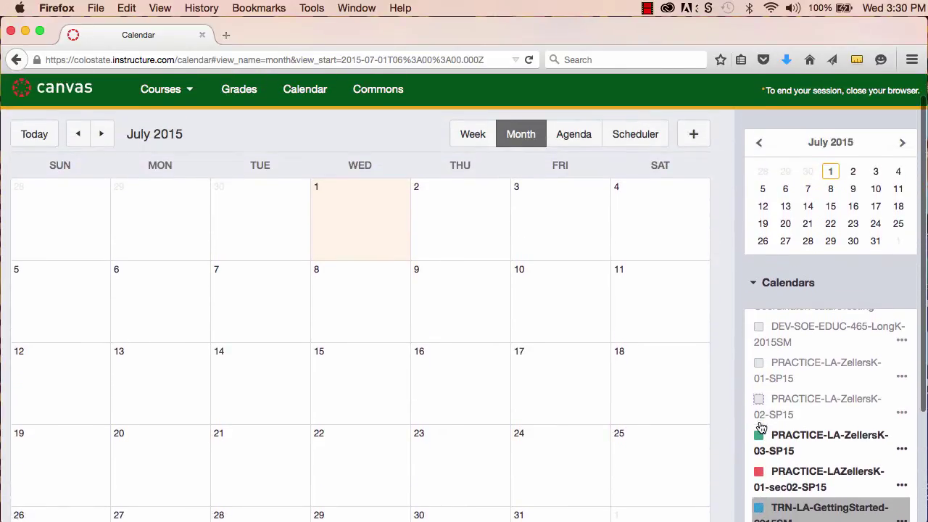
pyautogui.scroll(3, 826, 383)
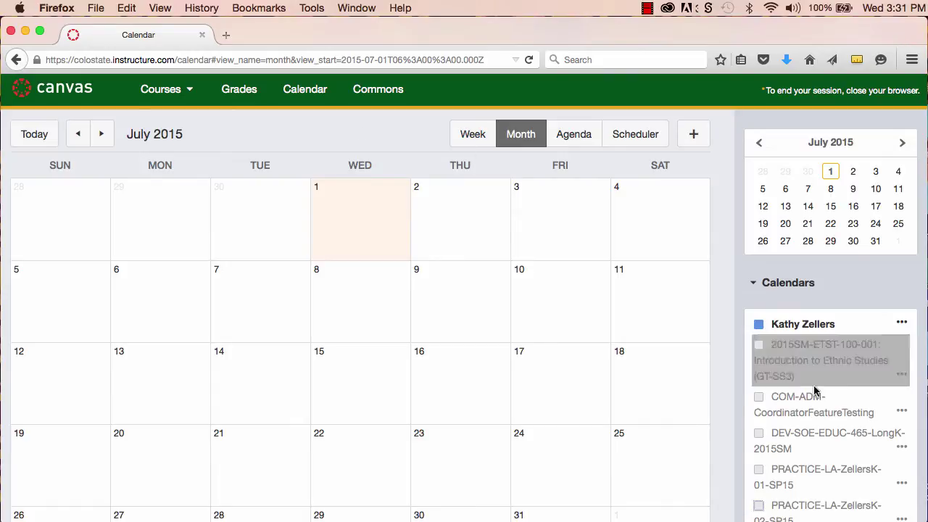
pyautogui.scroll(-2, 817, 399)
pyautogui.scroll(2, 816, 399)
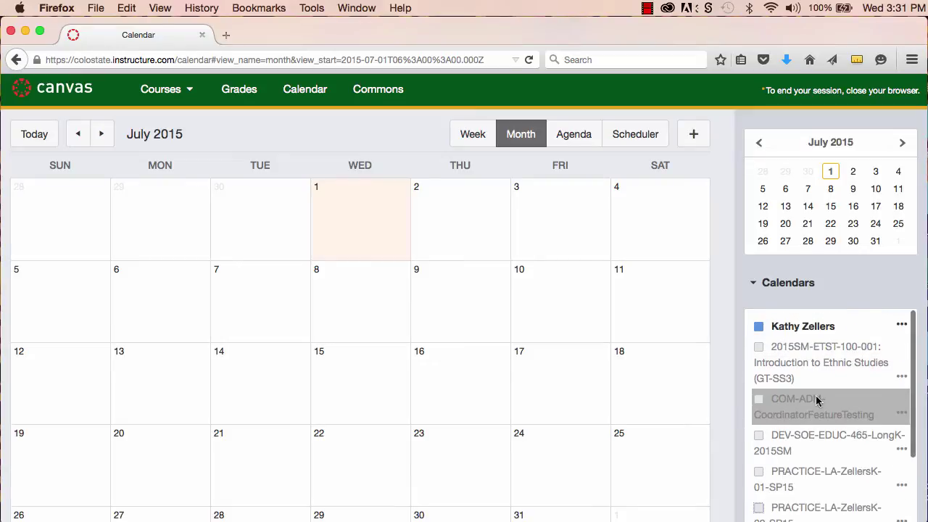
pyautogui.scroll(-3, 816, 399)
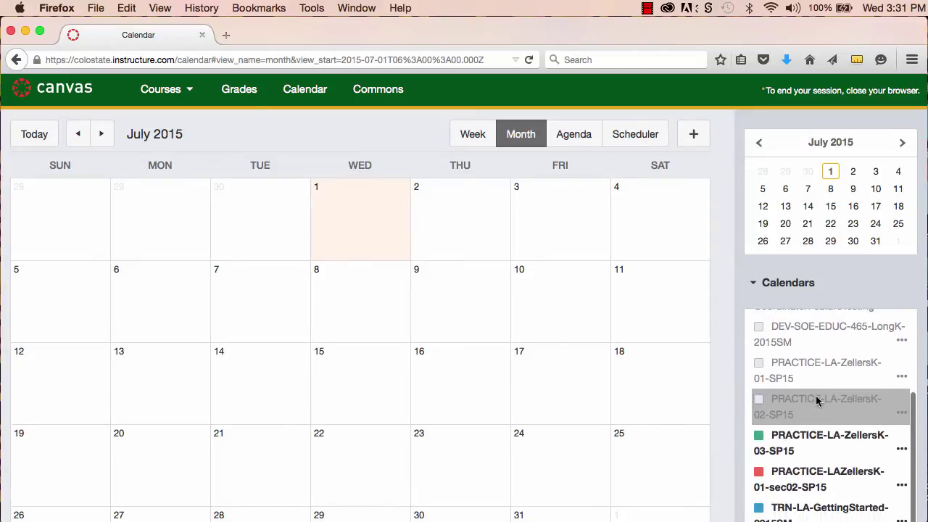
pyautogui.scroll(-4, 817, 399)
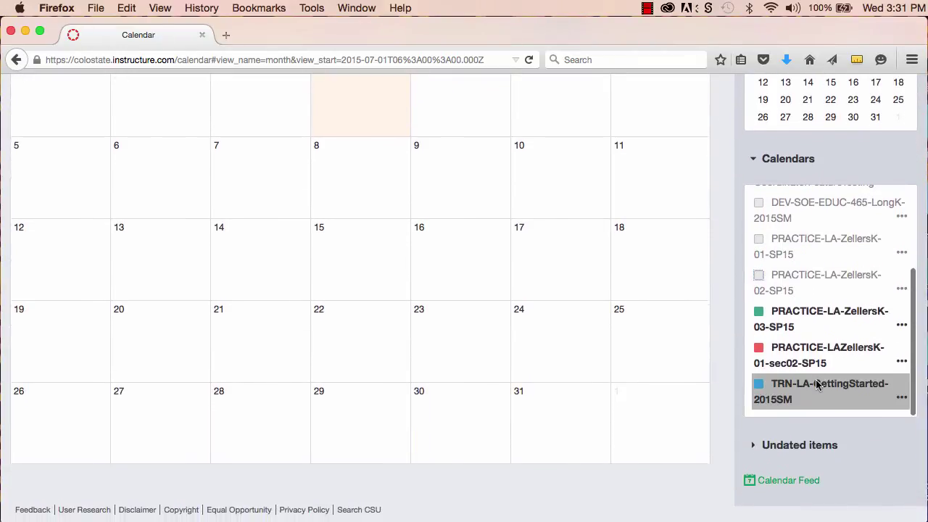
pyautogui.scroll(5, 817, 386)
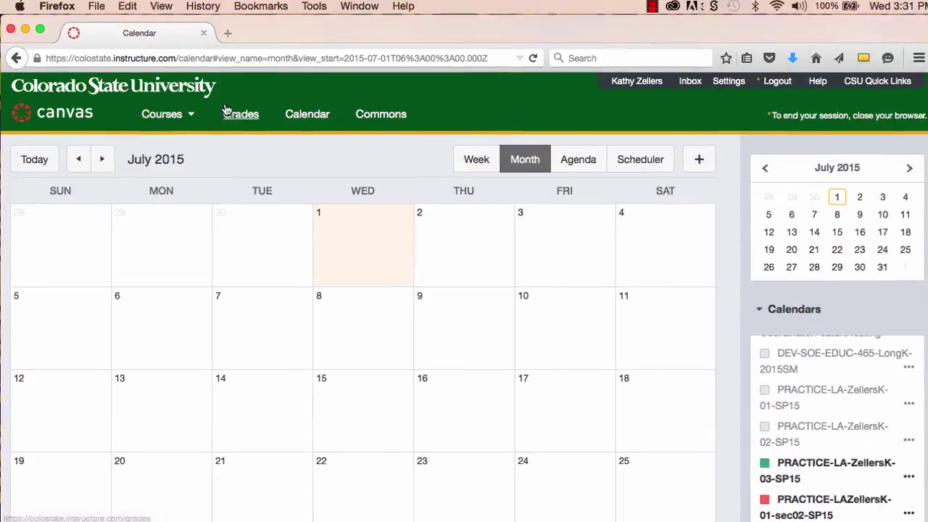
# Open the full course list for viewing all or customizing the courses
pyautogui.click(171, 118)
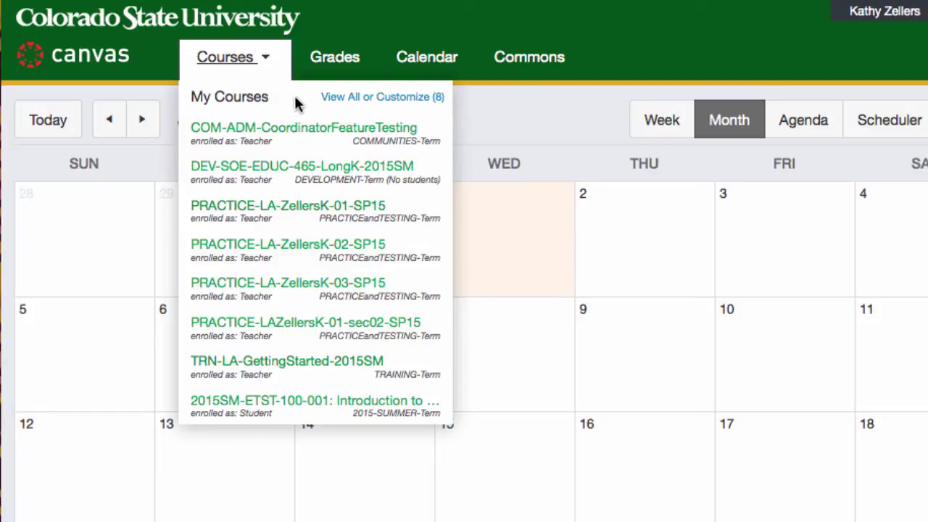
pyautogui.click(375, 95)
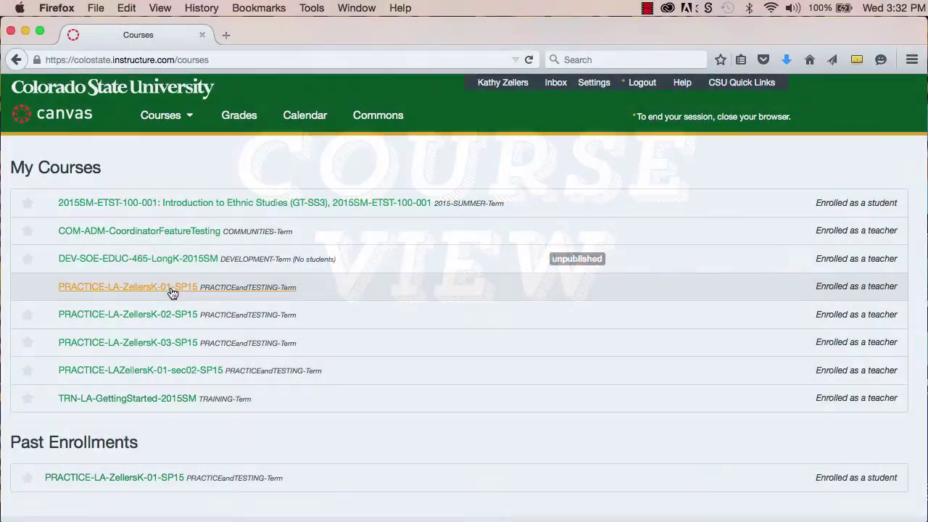
# Open the current practice 01-SP15 course taught as a teacher and point out its name and term above the course navigation
pyautogui.click(171, 290)
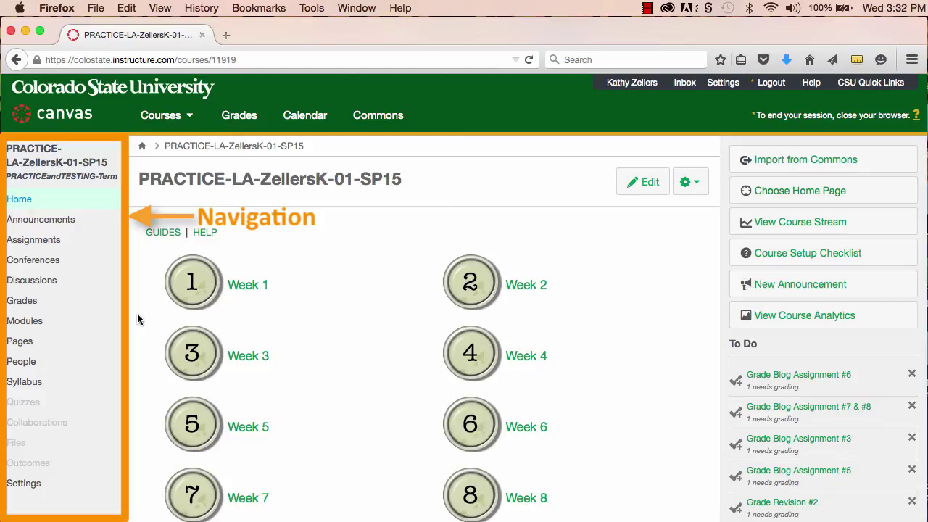
pyautogui.moveTo(120, 178); pyautogui.dragTo(9, 149)
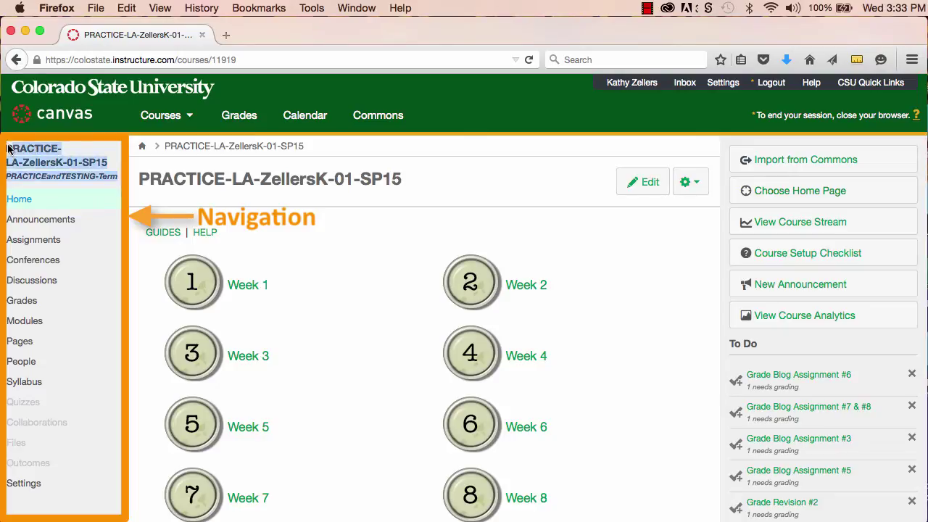
pyautogui.click(105, 156)
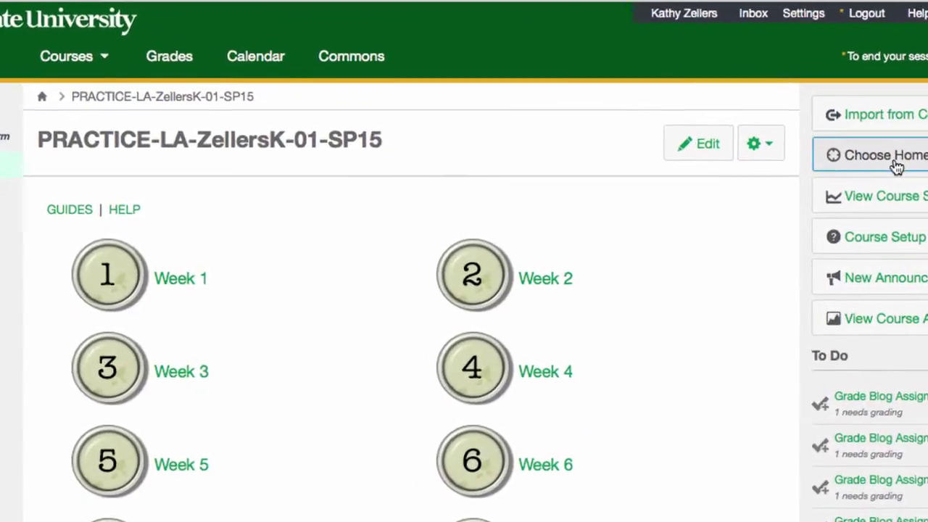
# Review the choices for the course home page display and dismiss them without saving
pyautogui.click(897, 167)
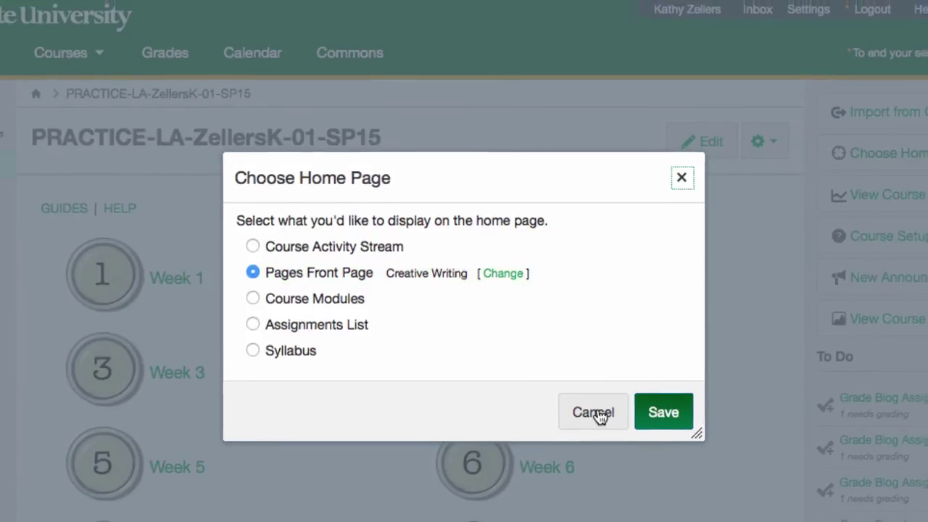
pyautogui.click(595, 412)
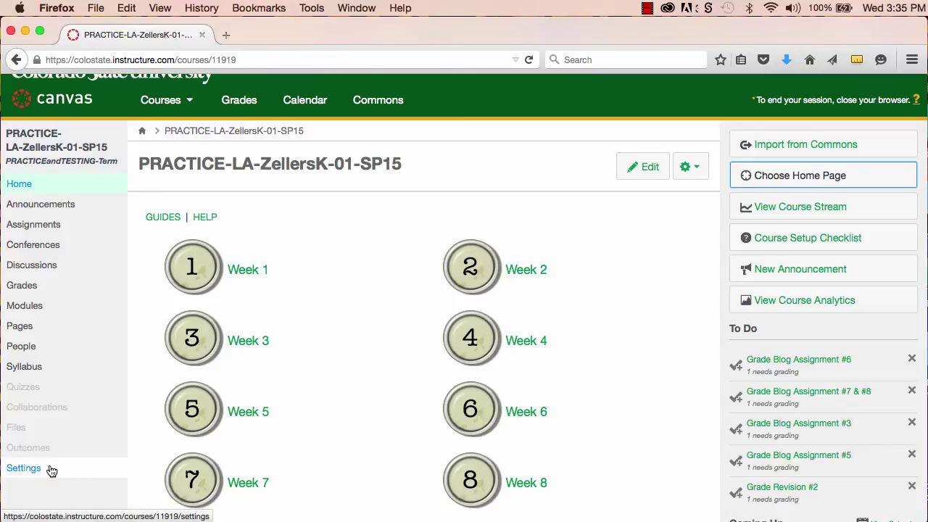
# Enter Student View from the course settings and look over the course home page as the test student
pyautogui.click(50, 471)
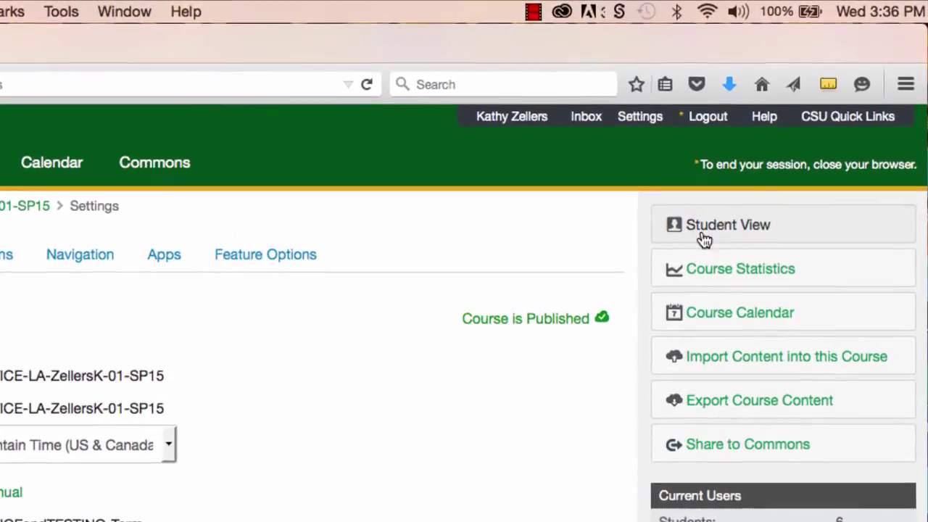
pyautogui.click(796, 231)
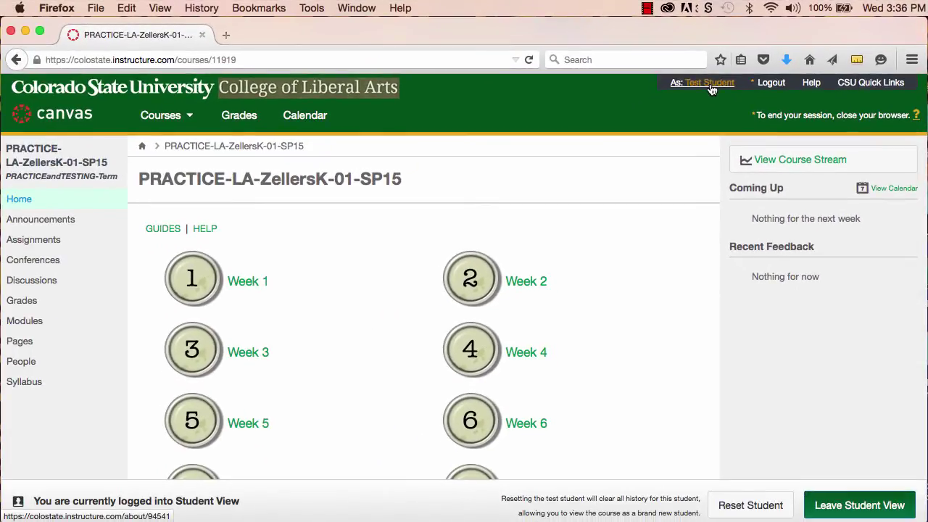
pyautogui.scroll(-2, 690, 213)
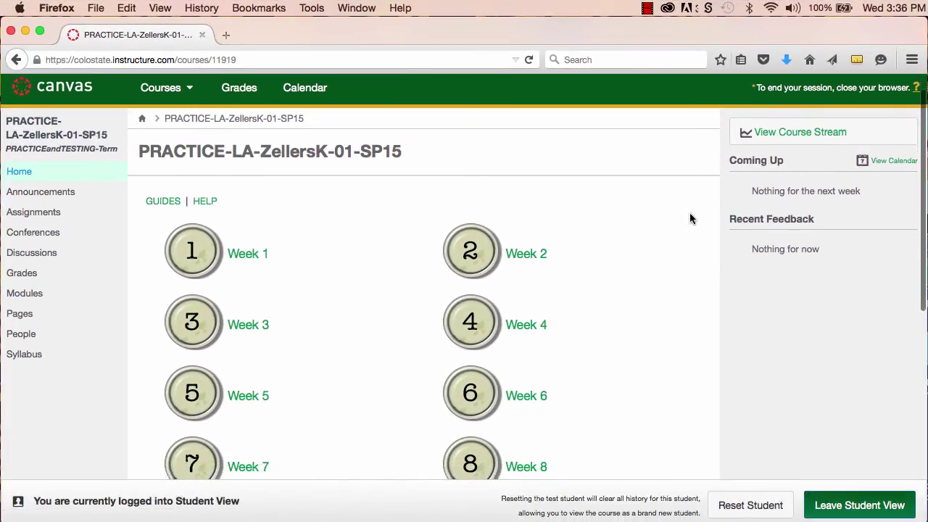
pyautogui.scroll(-2, 690, 217)
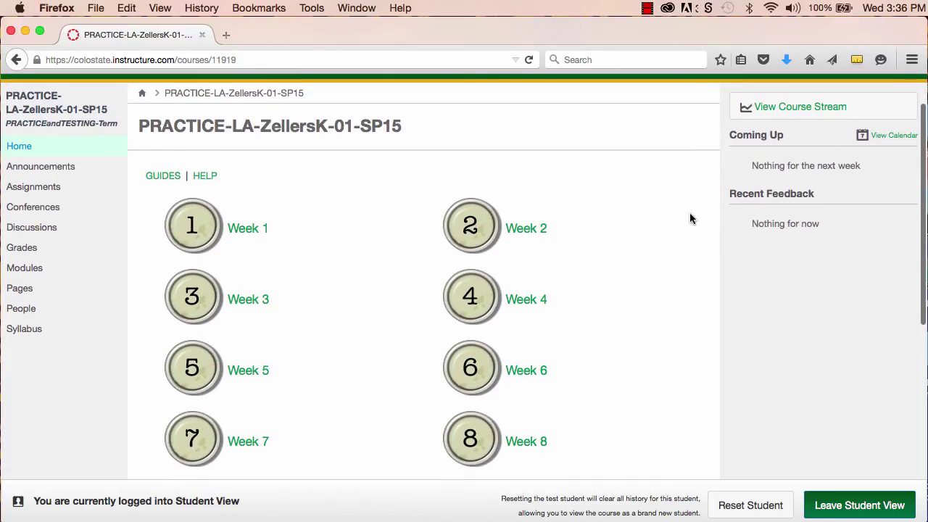
pyautogui.scroll(1, 690, 218)
pyautogui.scroll(-1, 690, 218)
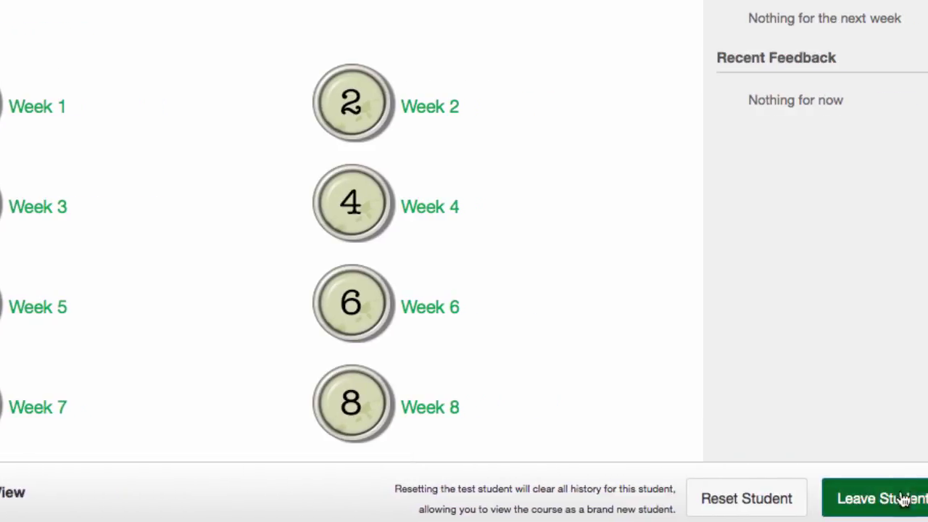
# Leave Student View and return to the course settings
pyautogui.click(832, 499)
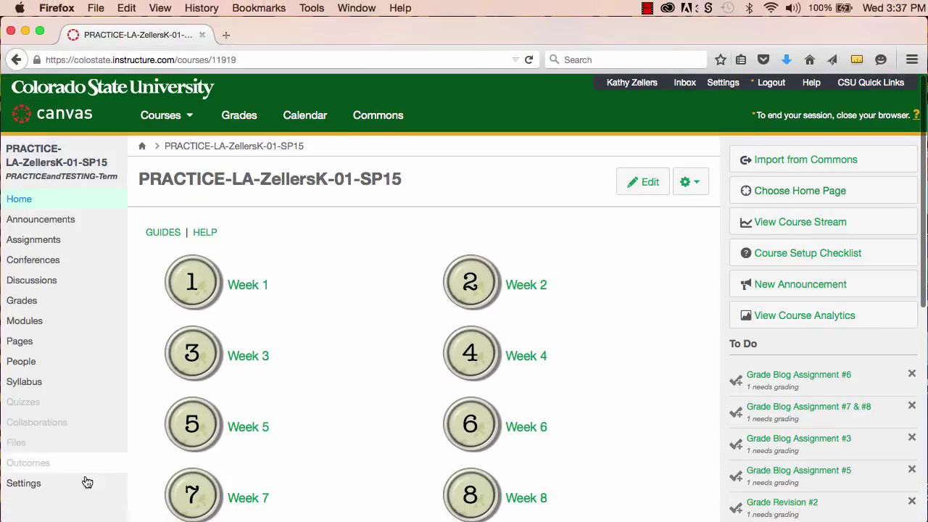
pyautogui.click(33, 485)
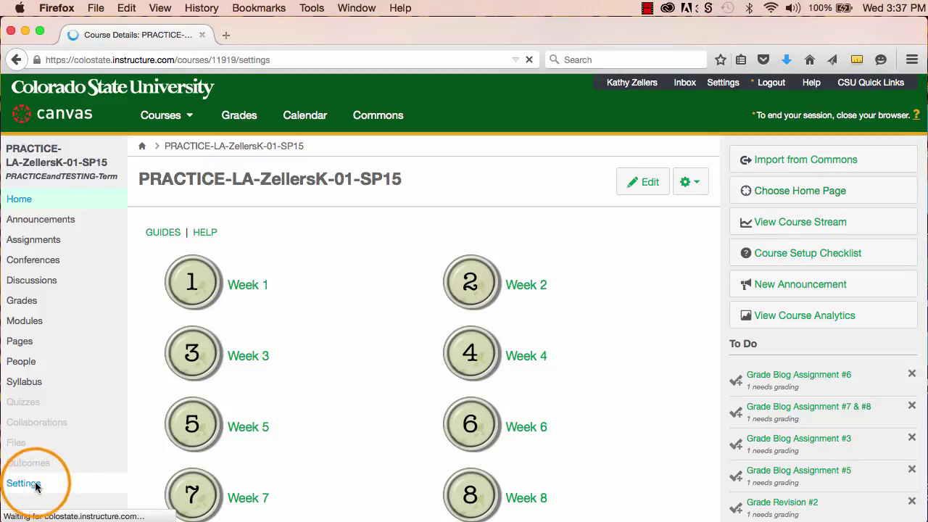